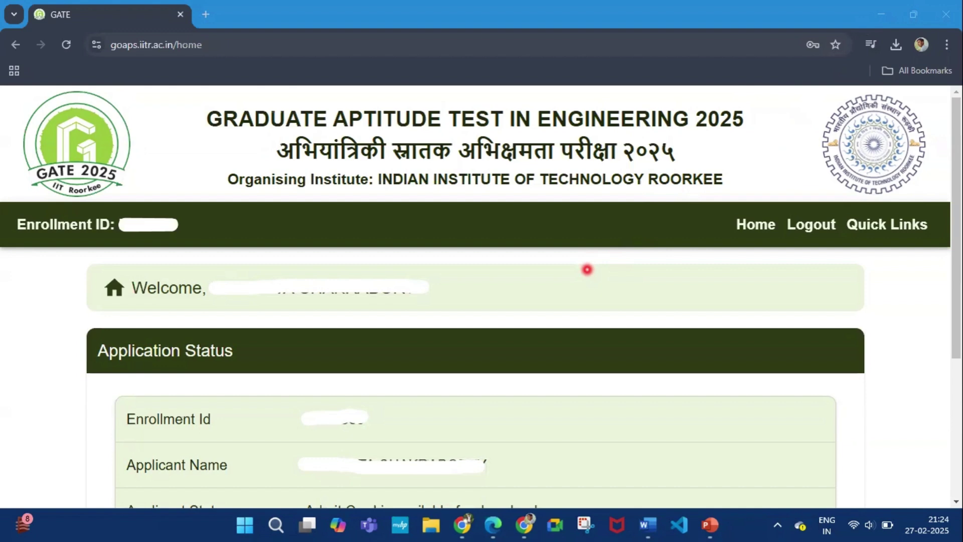
scroll(587, 269, "down", 3)
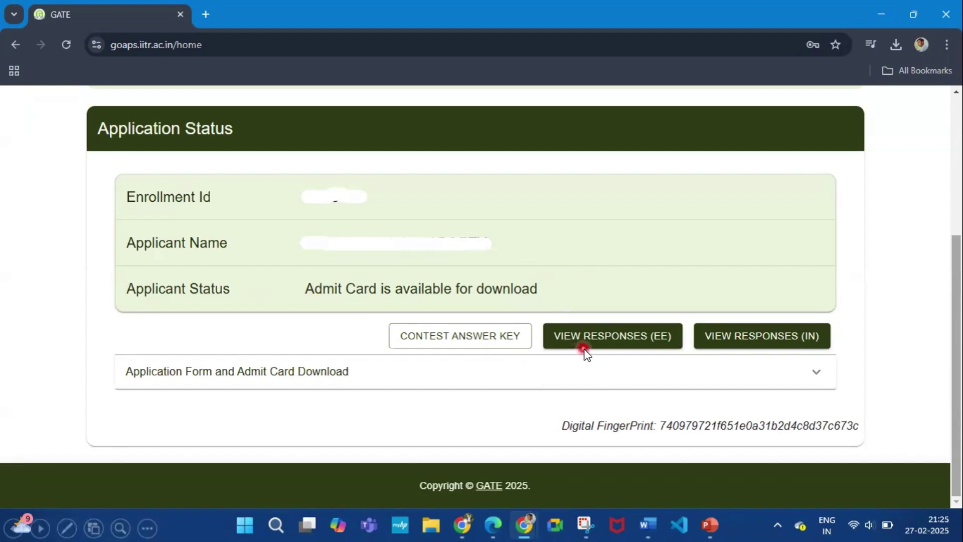
Step: Open the EE paper's exam details and bring up the EE answer key and recorded responses
left_click(617, 346)
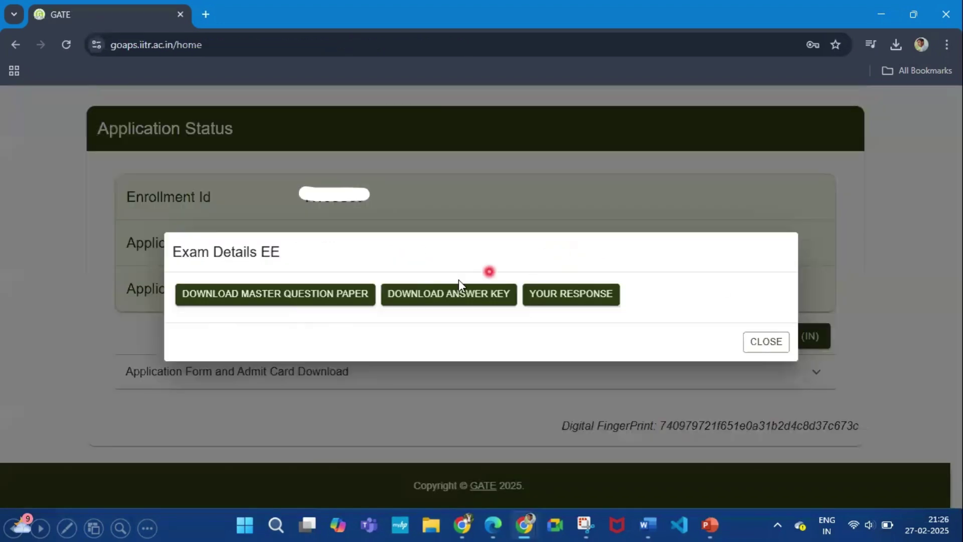
left_click(448, 293)
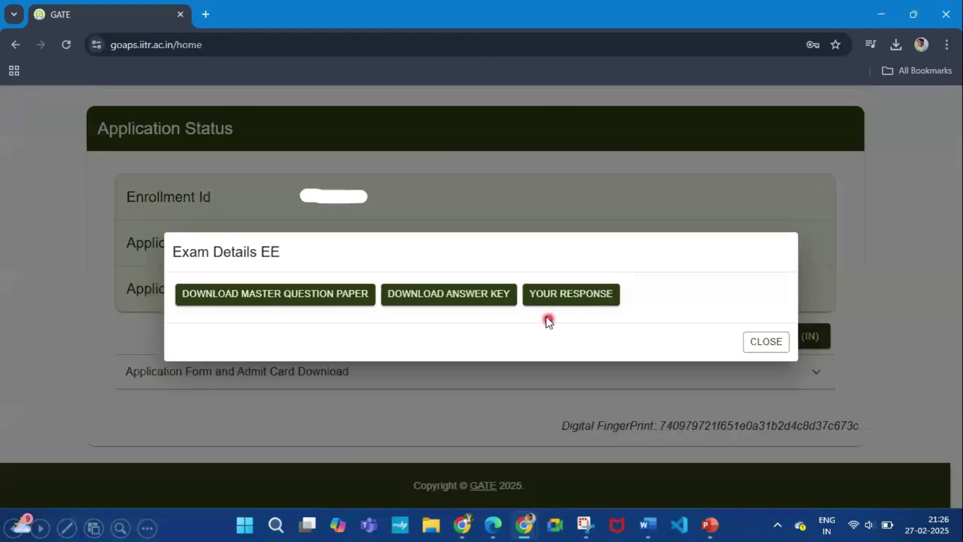
left_click(554, 307)
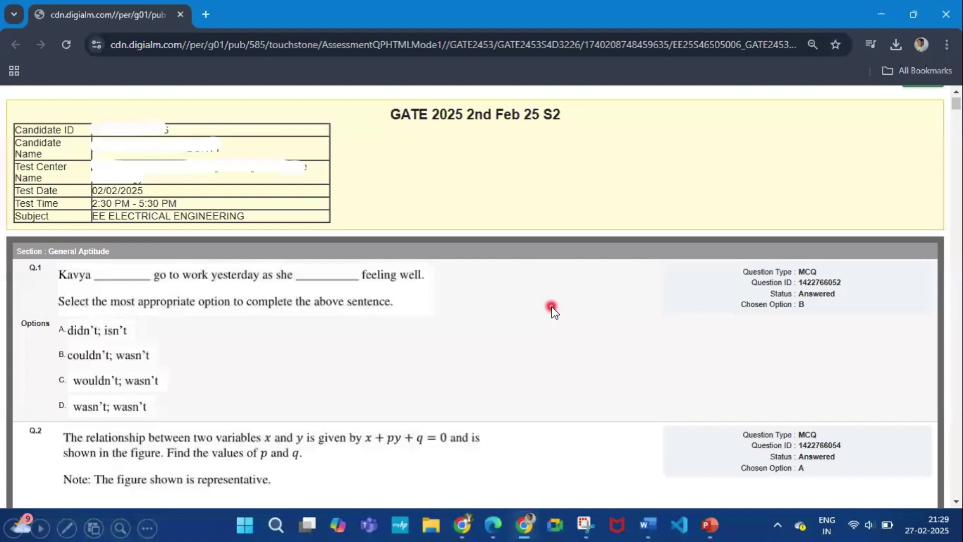